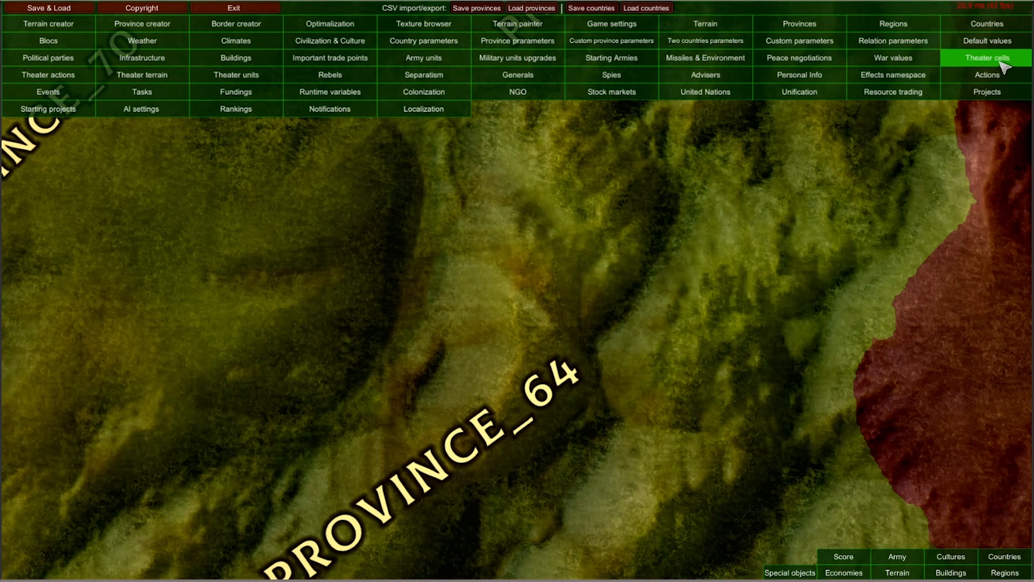
- Open the theater cells editor and create four more cells in the cell list
click(973, 64)
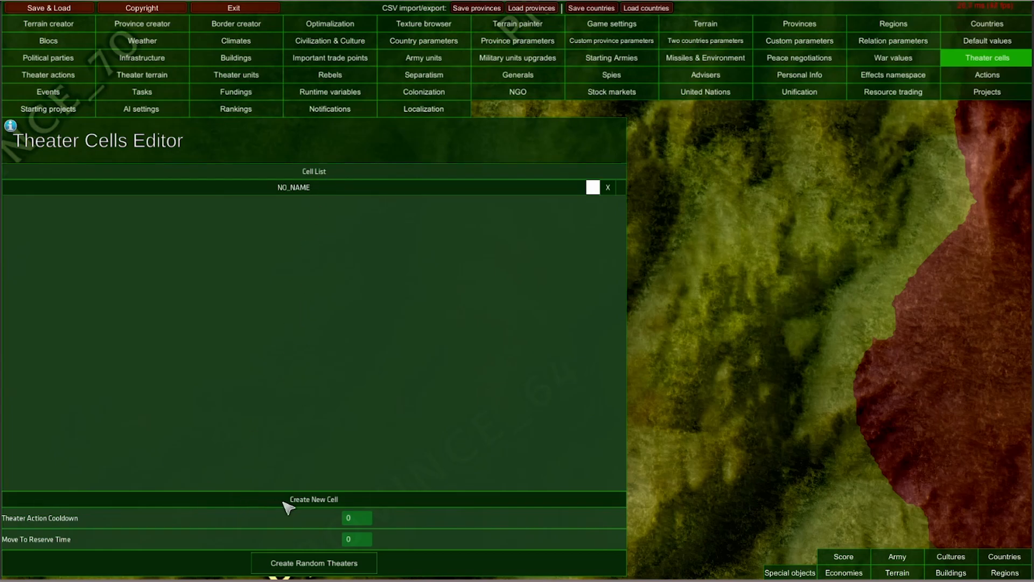
click(327, 501)
click(327, 501)
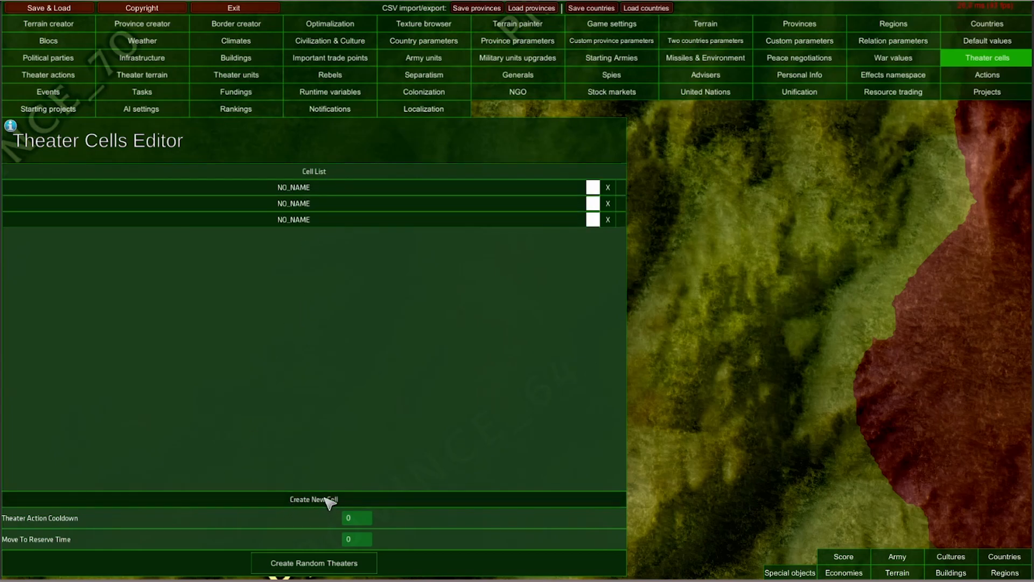
double_click(327, 501)
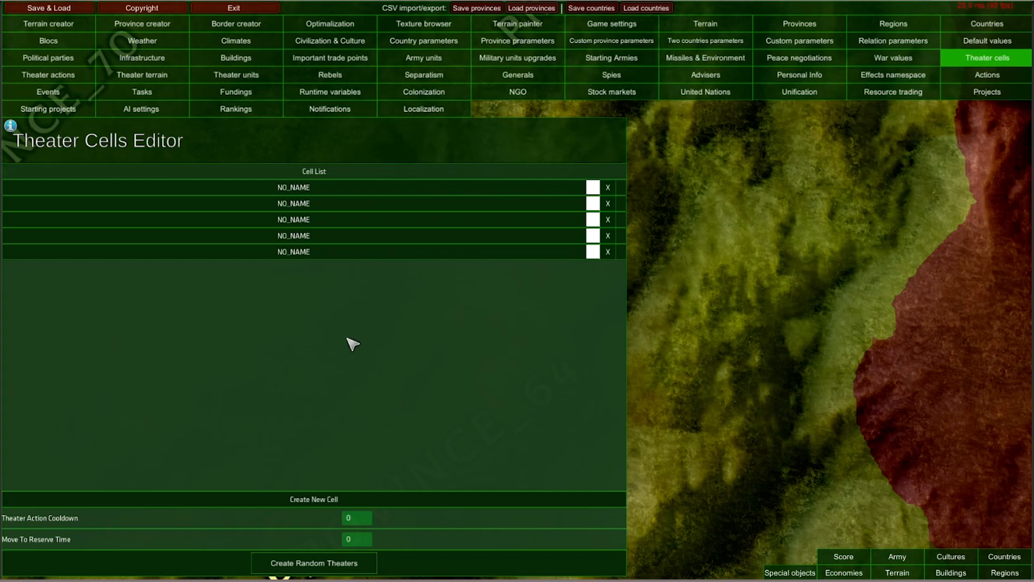
- Name the first theater cell Cell nr1 and set its icon to Desert
click(318, 195)
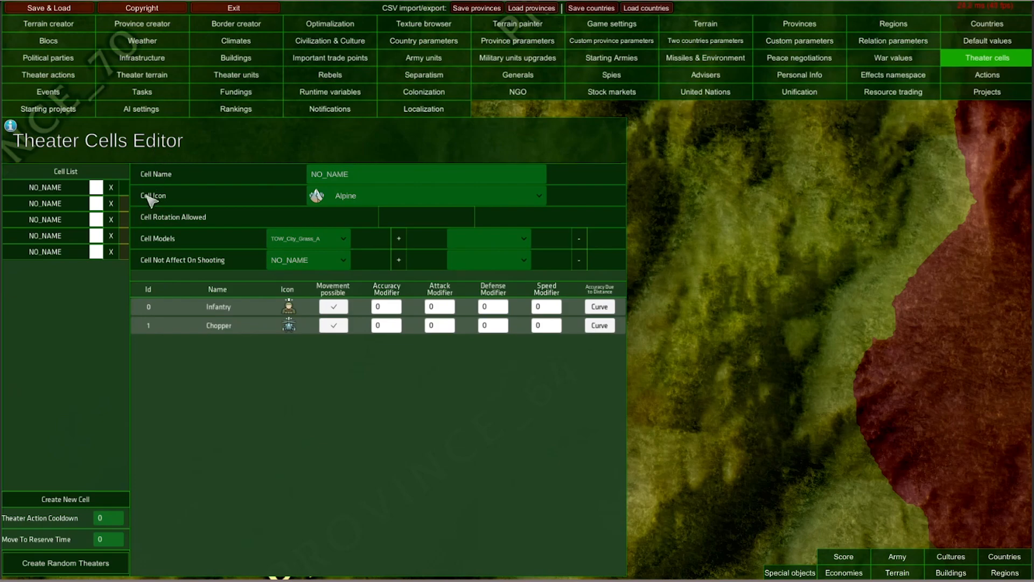
click(354, 181)
text(Cell nr1)
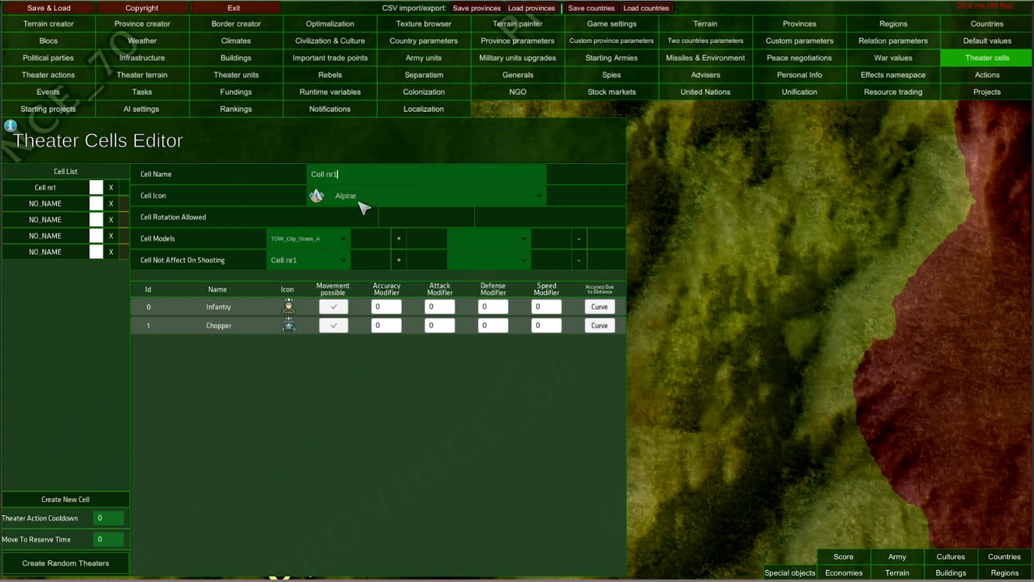
click(362, 201)
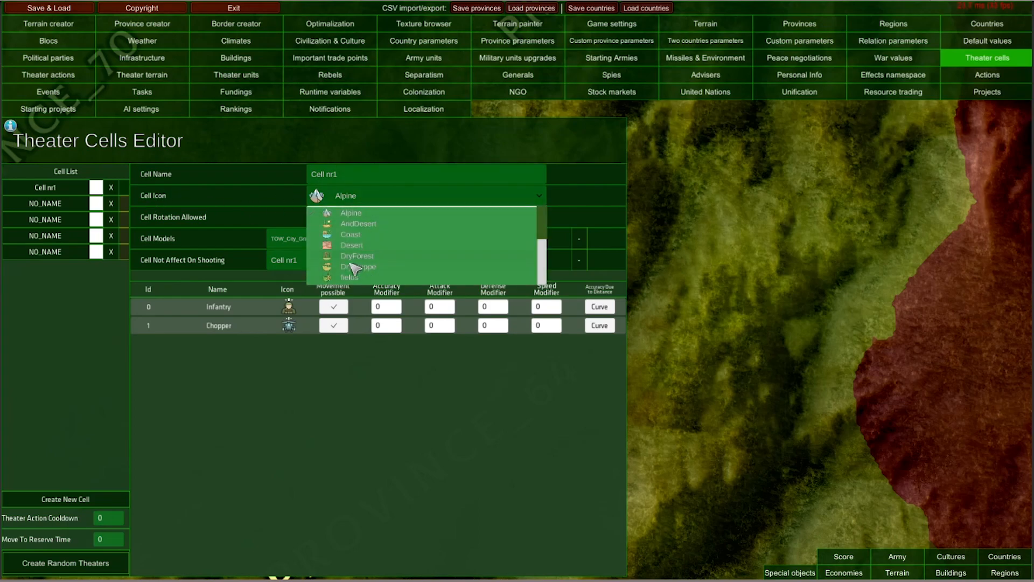
click(355, 245)
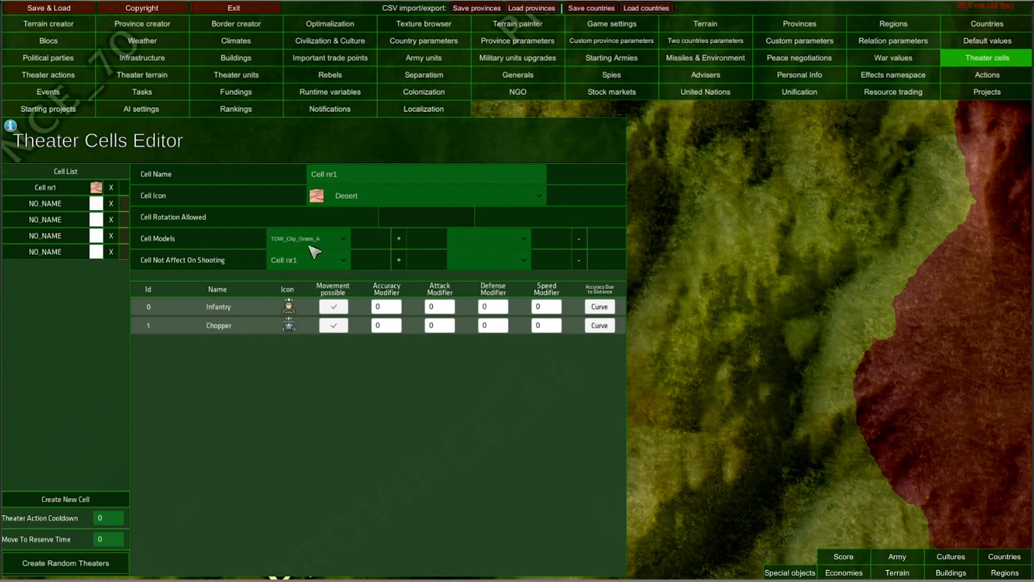
- Add TOW_FlatGround_Sand_B as a cell model for Cell nr1
click(336, 241)
mouse_move(351, 263)
mouse_down()
mouse_move(355, 334)
mouse_move(355, 280)
mouse_up()
scroll(321, 310, down, 5)
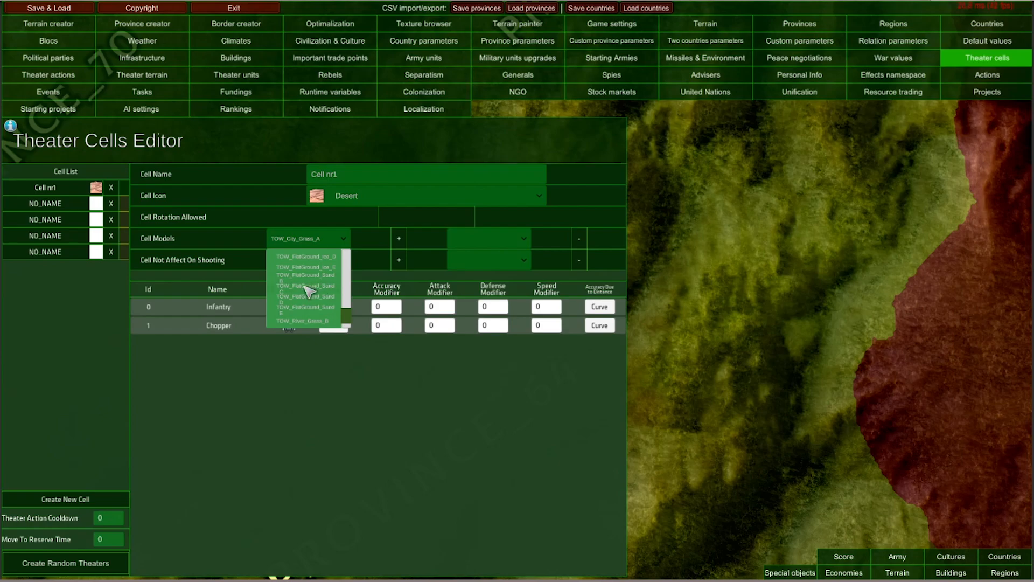
click(302, 280)
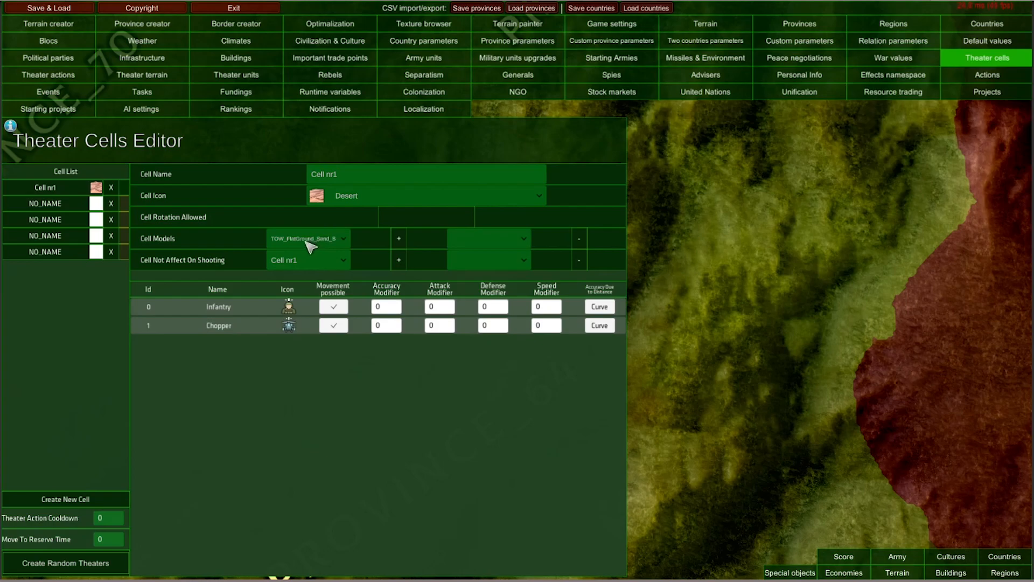
click(403, 237)
- Remove the assigned TOW_FlatGround_Sand_B model from Cell nr1 and add it again
click(525, 240)
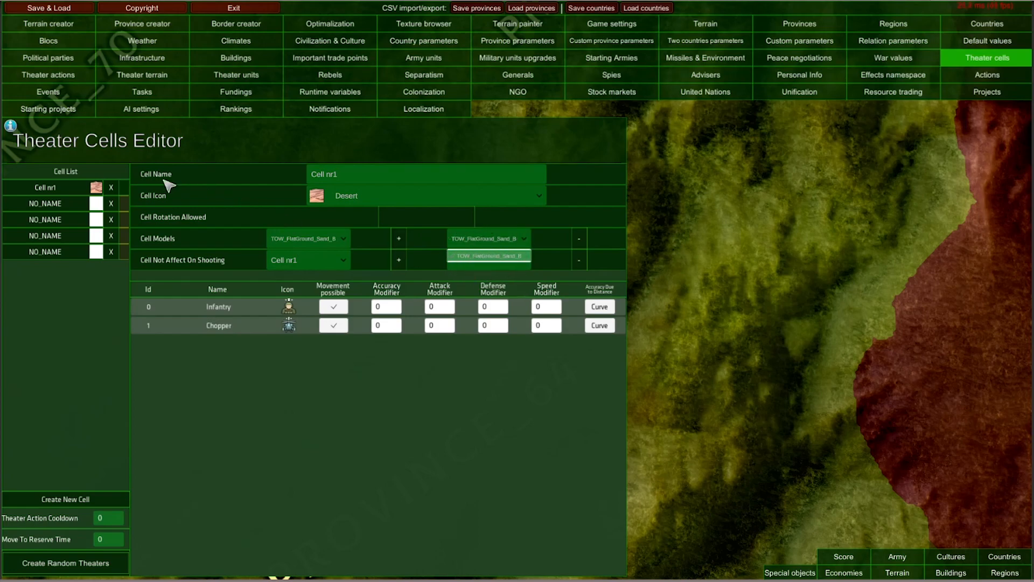
click(530, 252)
click(581, 241)
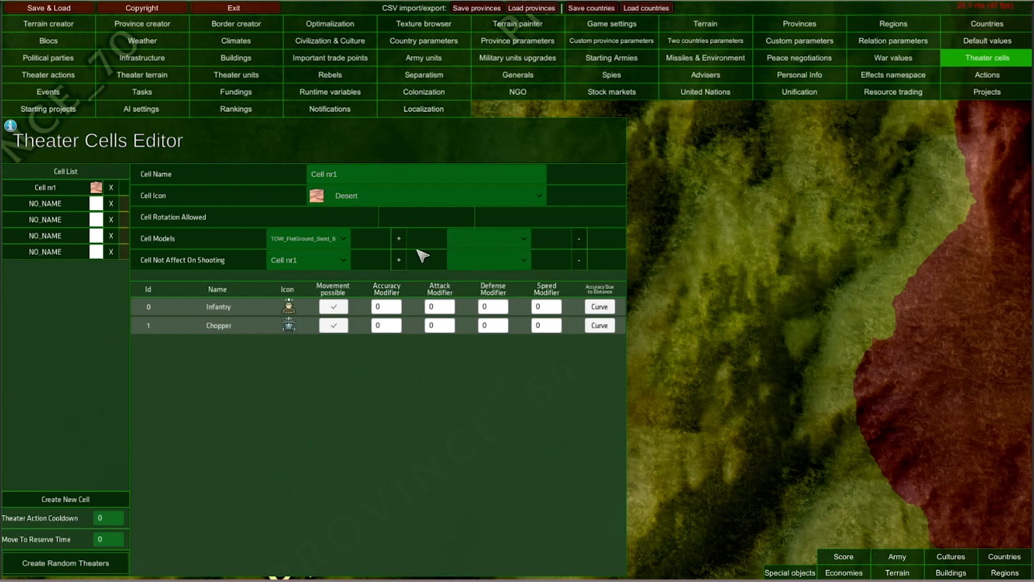
click(400, 238)
- Add a NO_NAME cell to the cells that do not affect shooting for Cell nr1
click(323, 263)
click(313, 292)
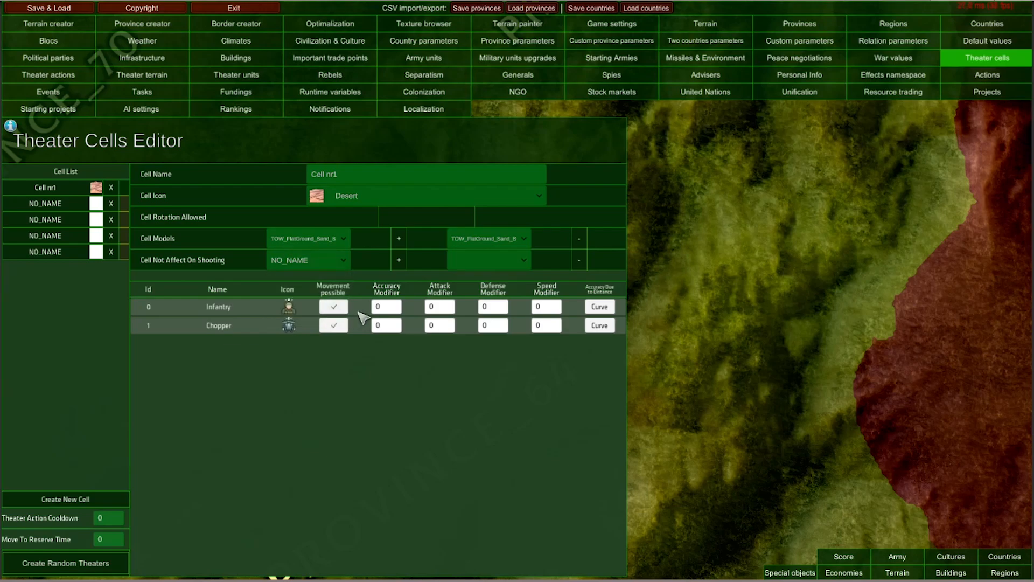
click(402, 262)
- For Cell nr1, set Infantry's speed modifier to -1 and the accuracy modifiers to 15 for Infantry and 25 for Chopper
click(545, 308)
text(-1)
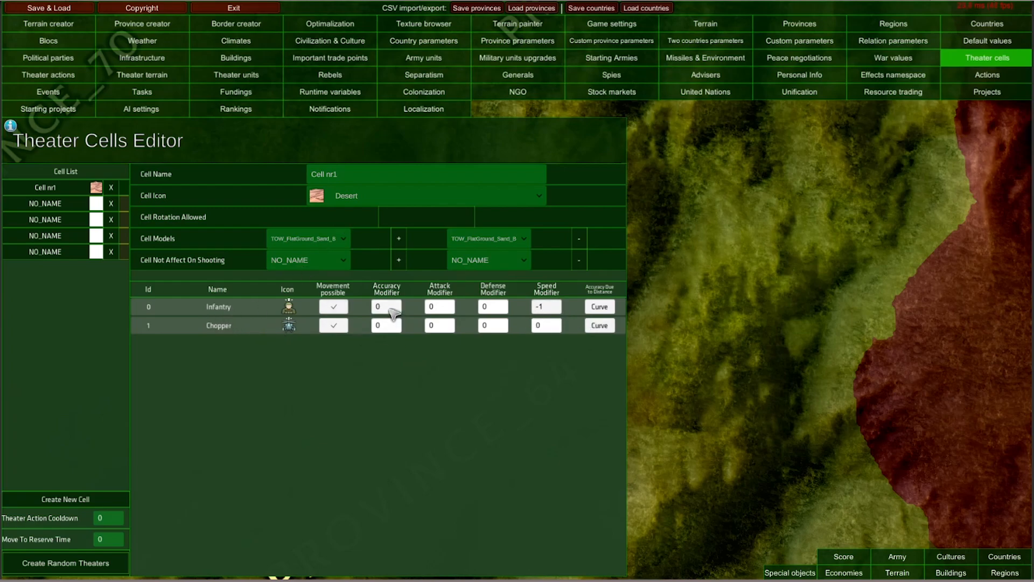
click(389, 310)
click(377, 326)
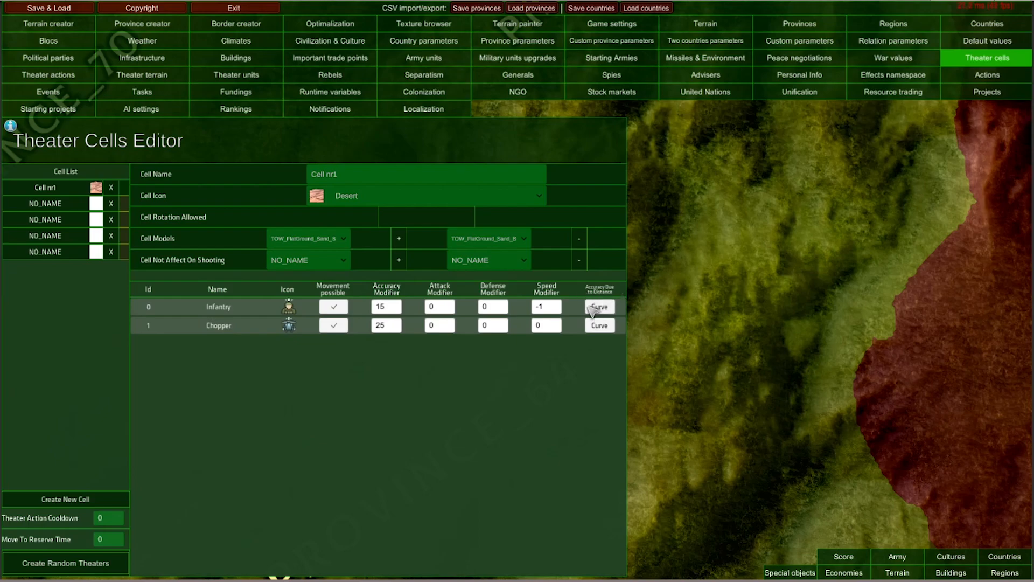
- Check the Infantry parameters in the army units editor without changing them and return to the theater cells editor
click(450, 63)
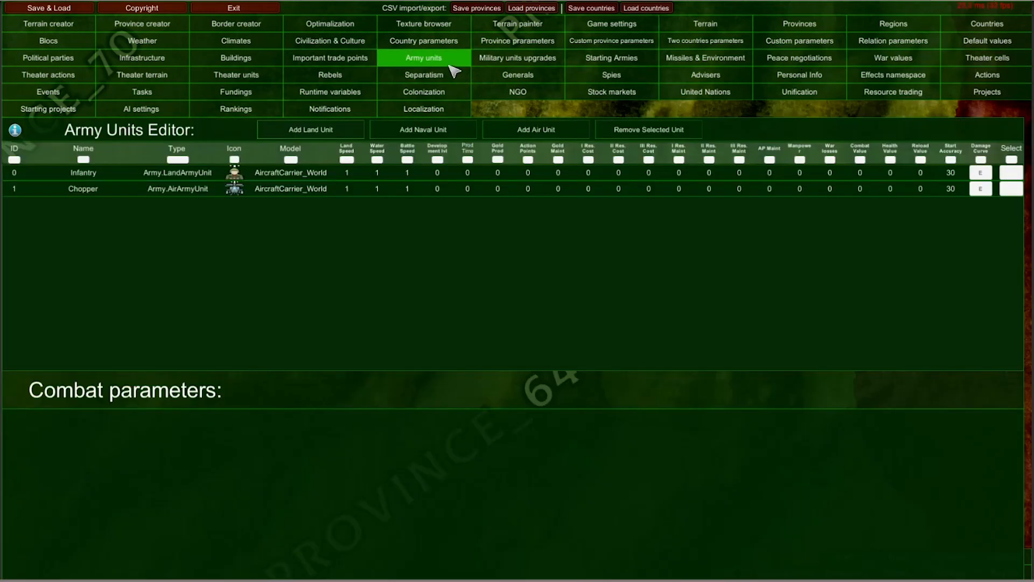
double_click(110, 181)
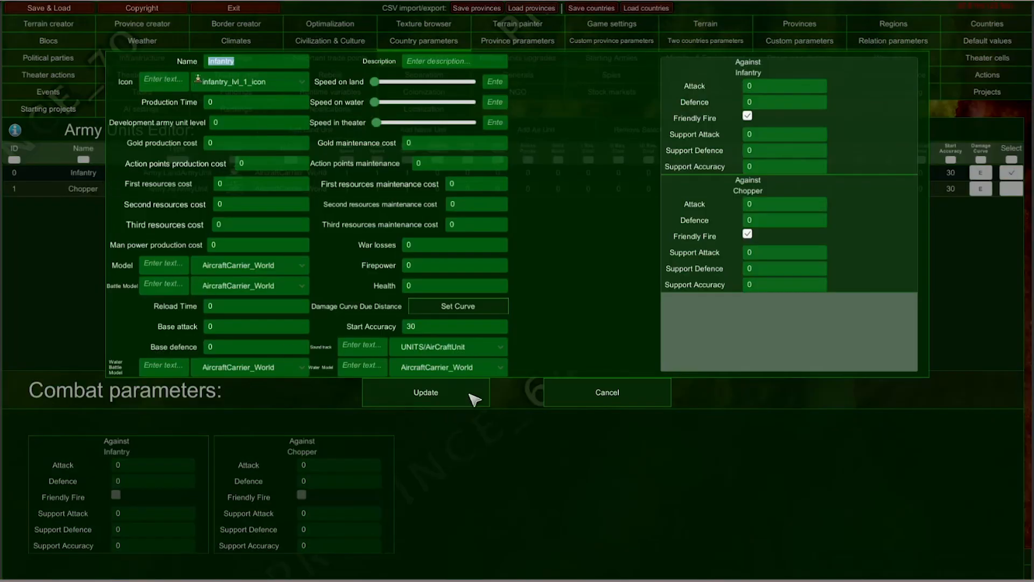
click(629, 399)
click(969, 60)
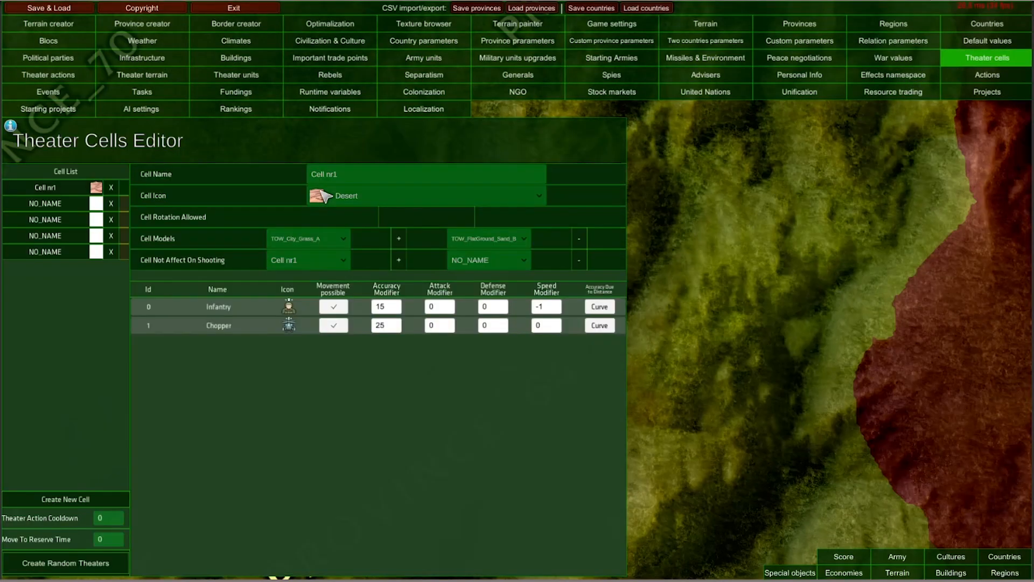
- Open Infantry's accuracy-due-to-distance curve for Cell nr1 and place a key at time 0 with value 0
click(603, 309)
click(425, 269)
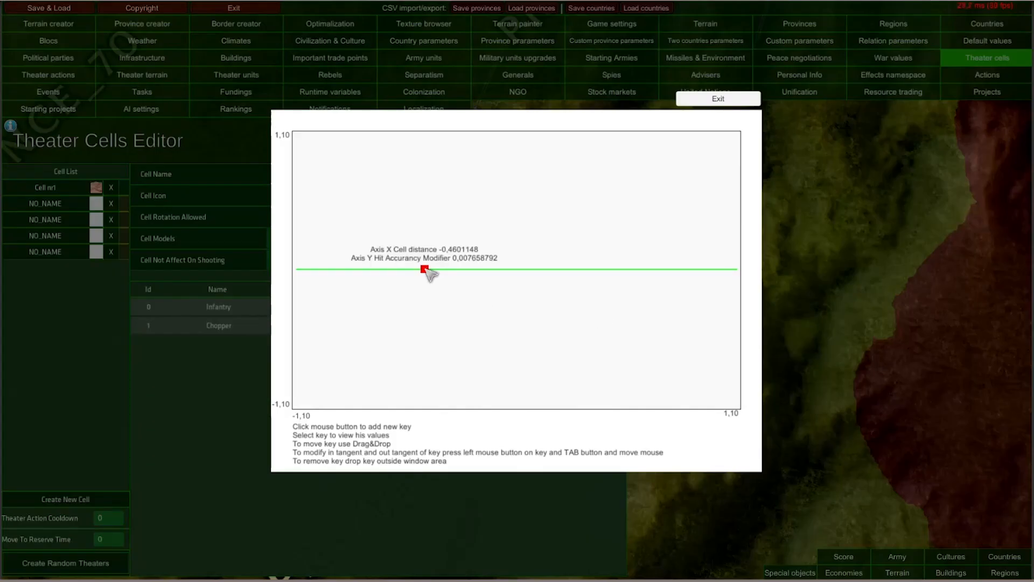
click(425, 269)
text(0)
click(518, 290)
text(0)
click(477, 308)
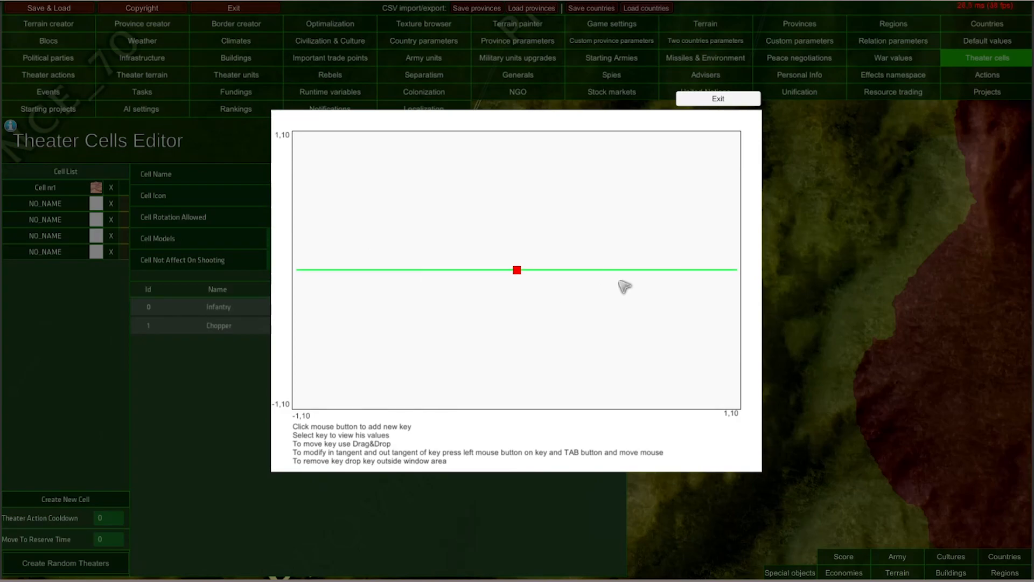
- Add a second key to Infantry's accuracy curve at time 100 with a negative value
click(509, 287)
click(509, 288)
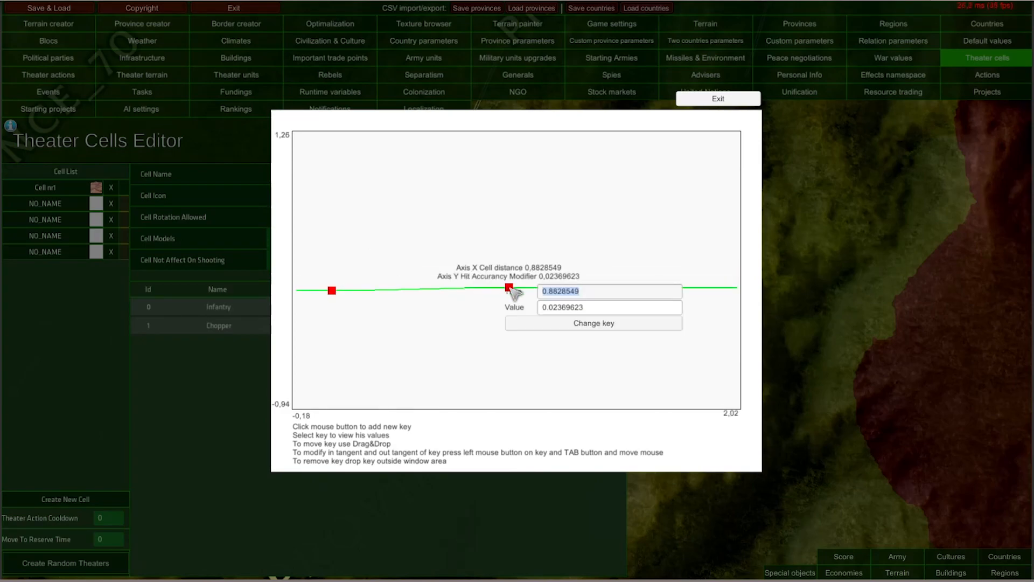
text(100)
click(560, 306)
text(-0.5)
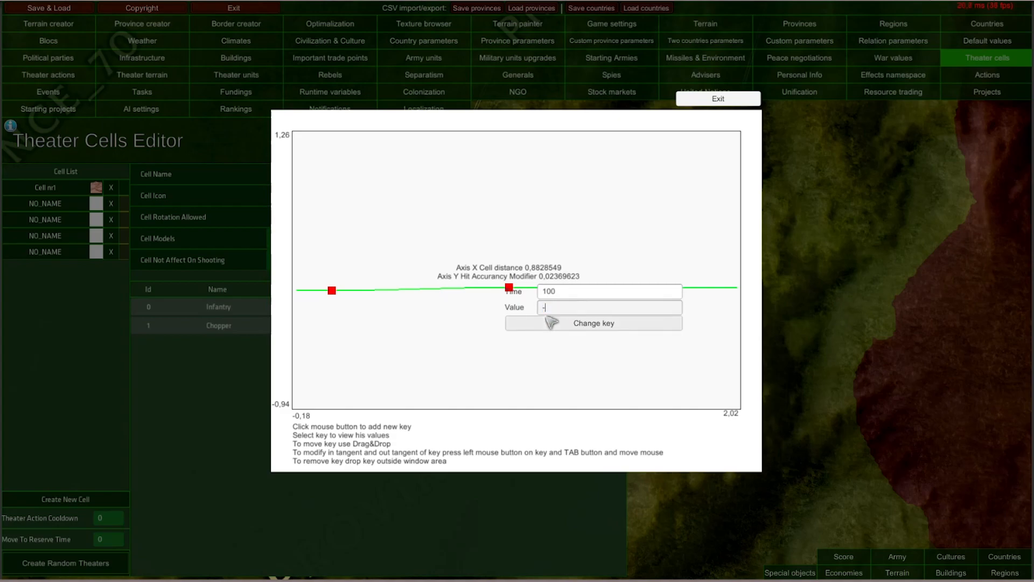
click(553, 323)
- Examine both keys on Infantry's accuracy curve and close the curve editor
drag(571, 322, 477, 237)
scroll(593, 226, down, 5)
drag(593, 226, 438, 202)
scroll(544, 236, down, 5)
scroll(538, 231, down, 1)
drag(646, 223, 393, 208)
scroll(559, 224, down, 9)
drag(664, 222, 338, 210)
scroll(535, 225, down, 2)
drag(535, 225, 604, 241)
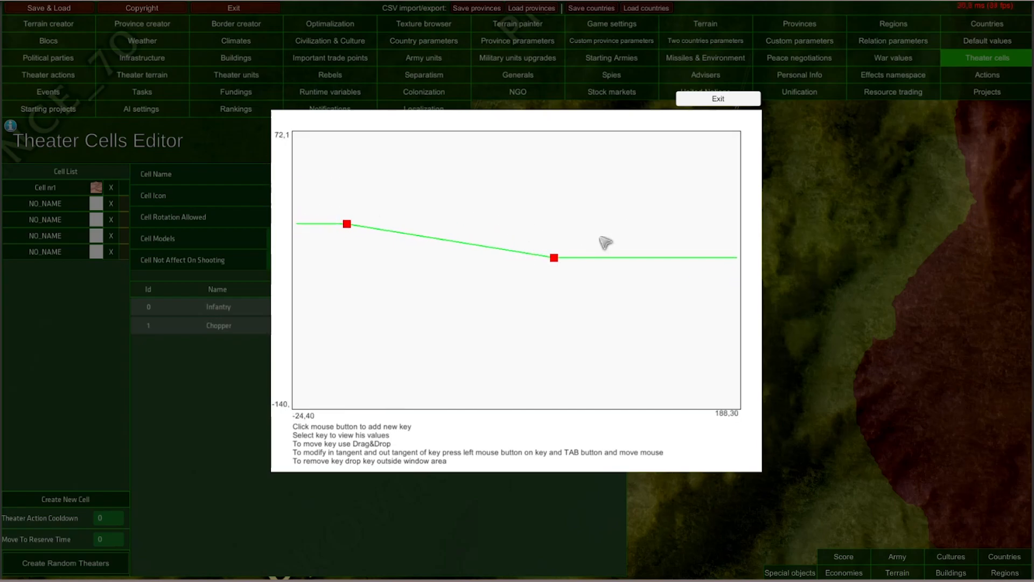
click(361, 231)
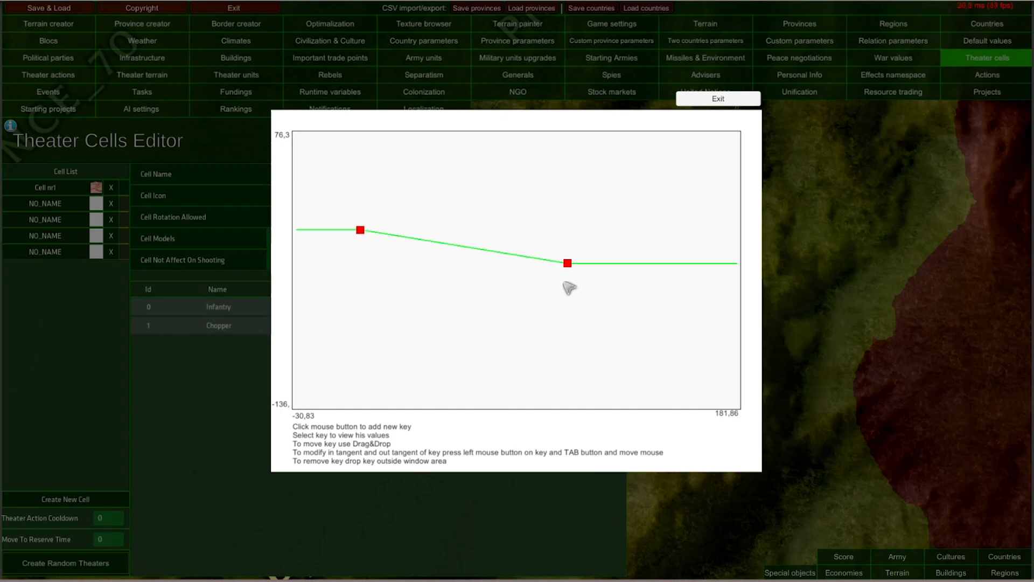
mouse_move(568, 265)
click(697, 99)
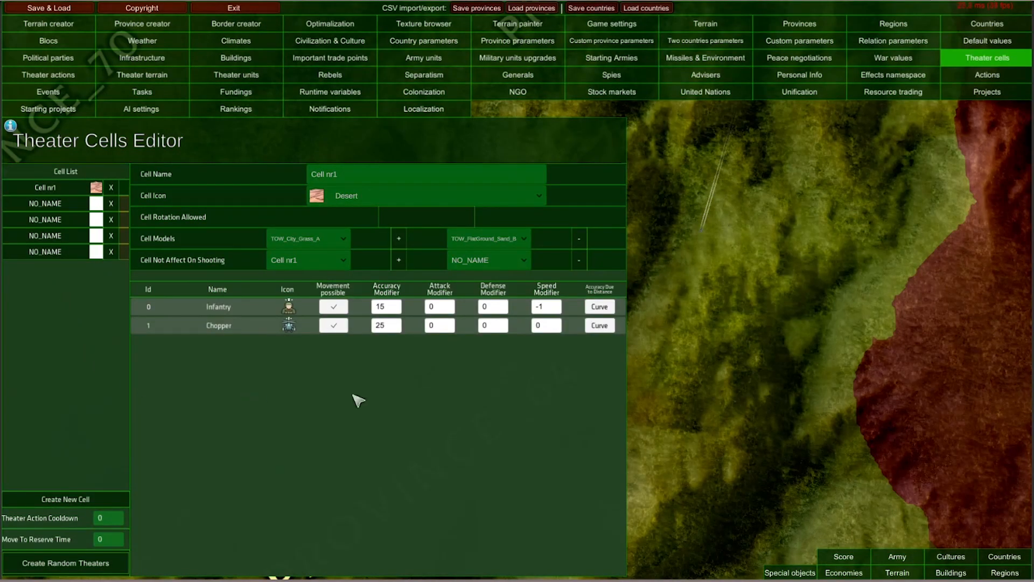
- Name the second theater cell Cell nr2 and set its icon to DryForest
click(59, 208)
click(393, 177)
text(Cell nr2)
click(346, 199)
click(377, 257)
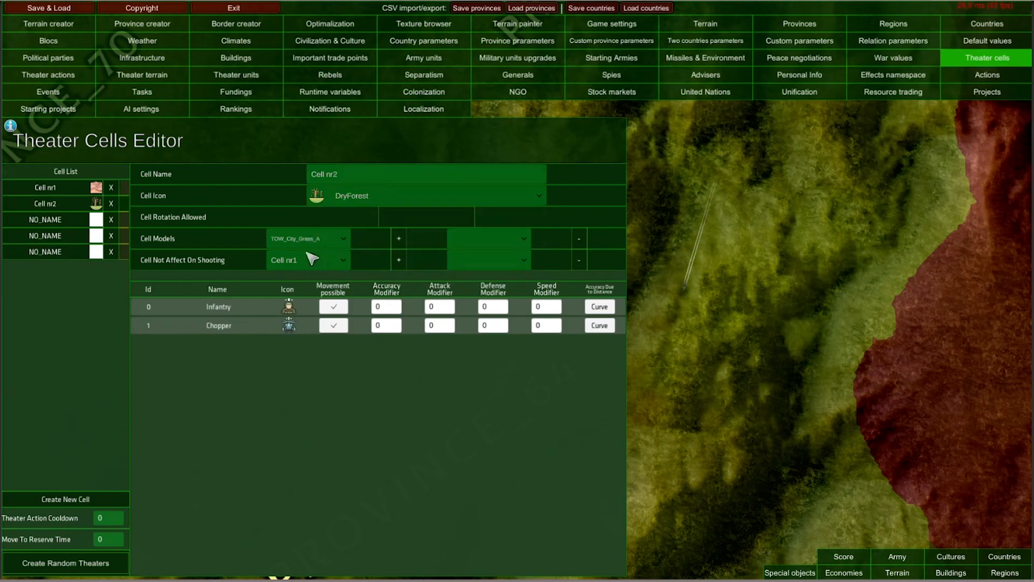
- Add TOW_Forest_Grass_C as a cell model for Cell nr2
click(307, 238)
scroll(312, 304, down, 5)
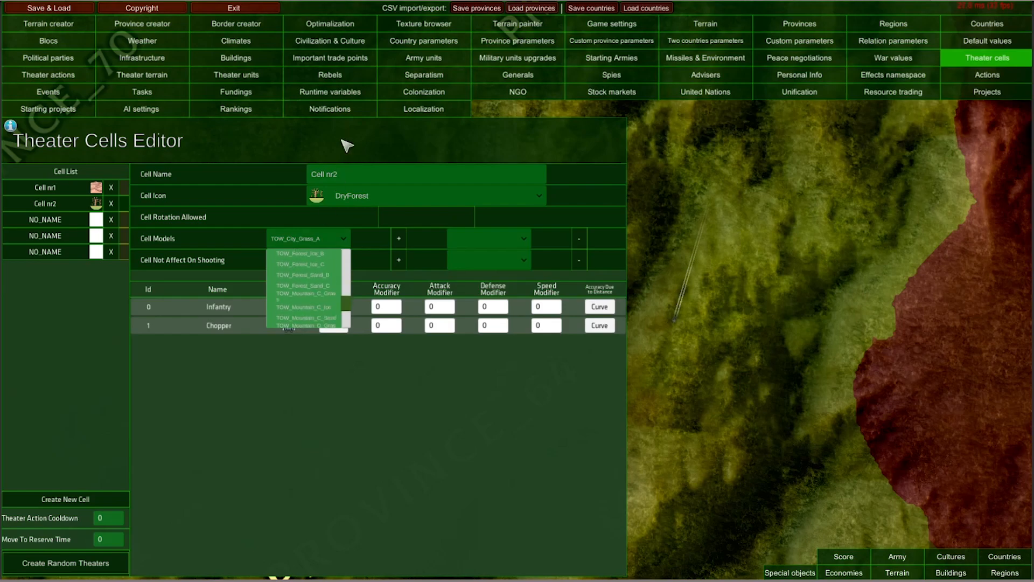
click(330, 280)
click(400, 236)
- Set the third theater cell's icon to Alpine
click(50, 231)
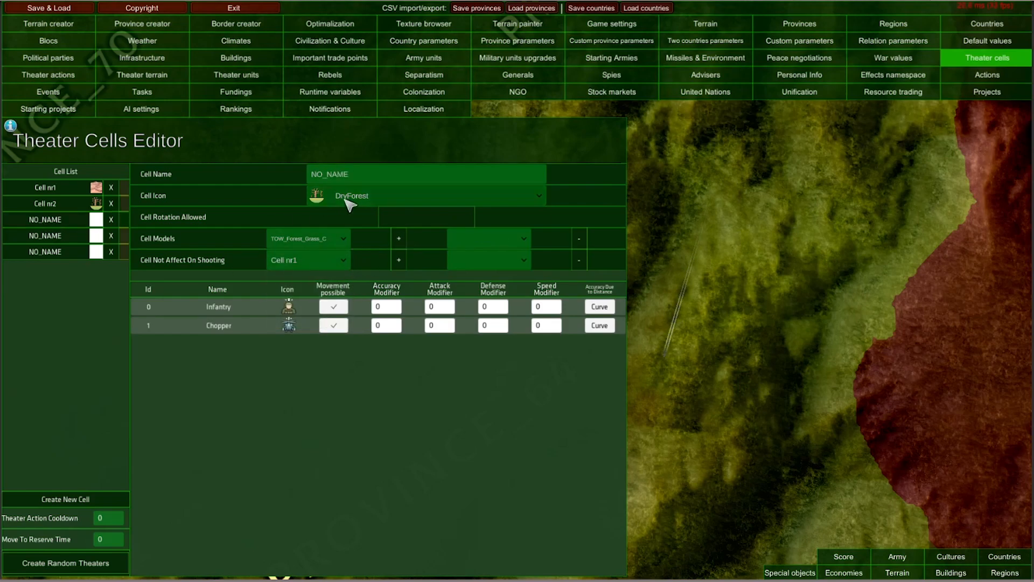
click(346, 200)
scroll(407, 162, down, 2)
scroll(408, 245, up, 3)
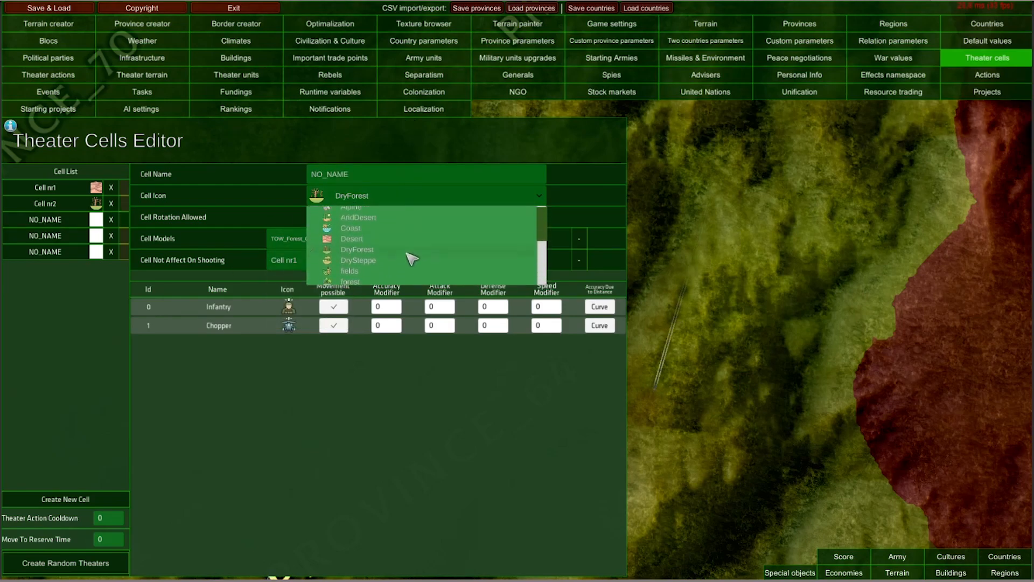
click(363, 214)
- Delete the two unneeded NO_NAME cells at the end of the list and name the third cell Cell nr3
double_click(112, 236)
click(393, 176)
text(Cell nr3)
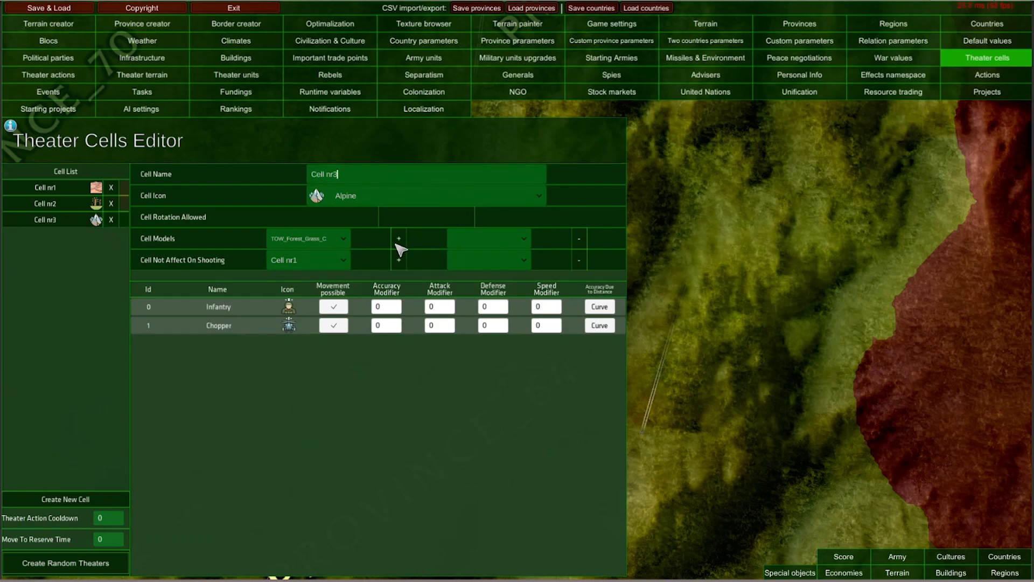
- Add TOW_Mountain_A_Grass as a cell model for Cell nr3
click(332, 239)
scroll(319, 293, down, 3)
click(305, 268)
click(398, 239)
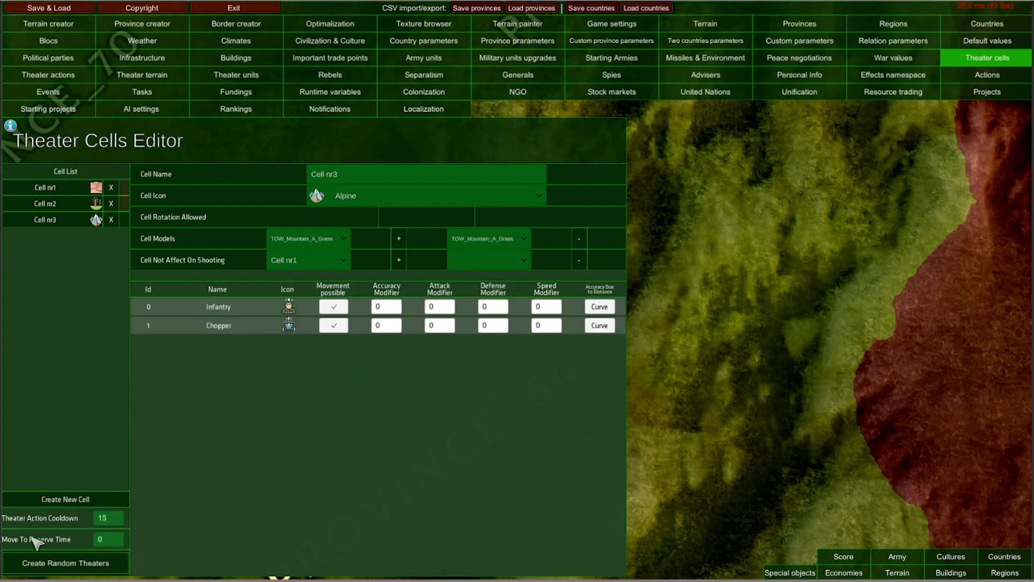
- Set the theater action cooldown to 15 and enter a move to reserve time
double_click(100, 540)
- Look at the terrain types in the terrain editor and return to the theater terrain editor
click(132, 76)
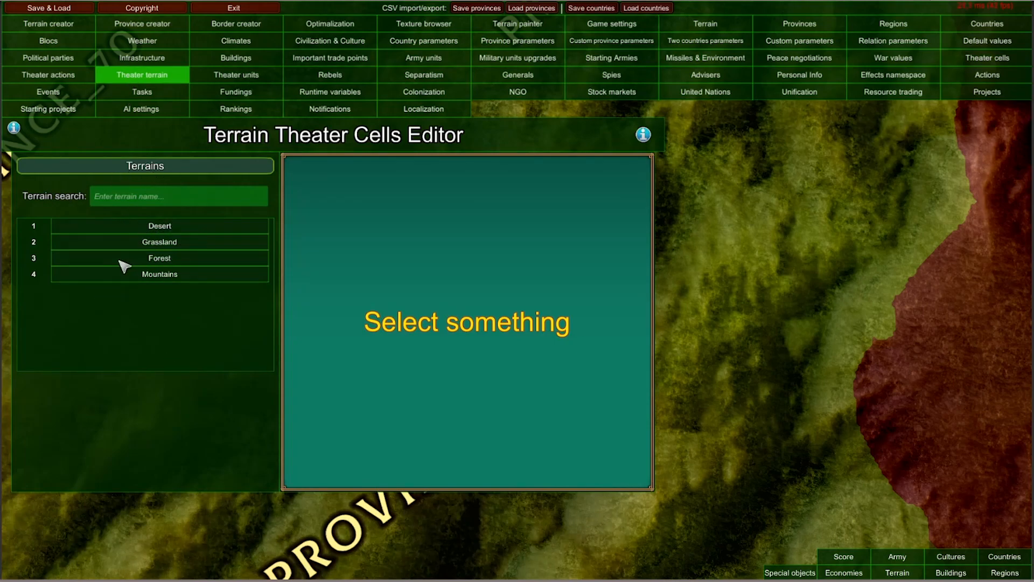
click(702, 28)
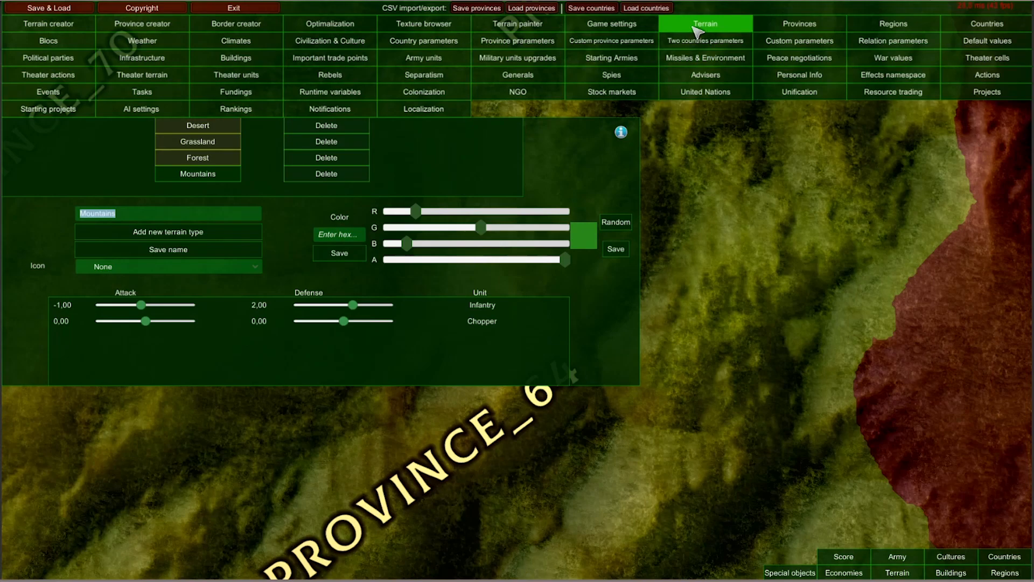
click(138, 75)
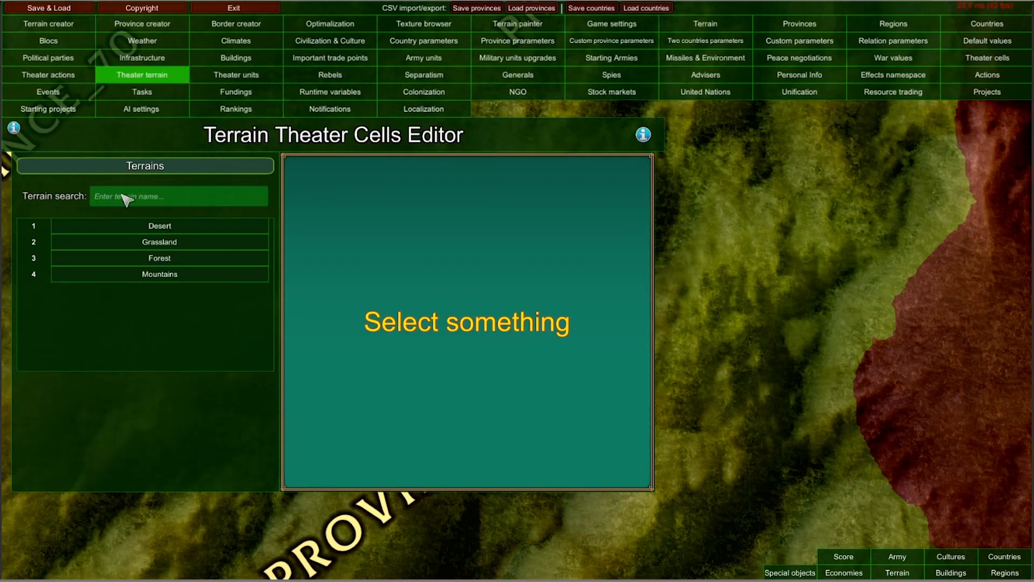
- Add Cell nr3 to the theater cells used by the Mountains terrain
click(144, 277)
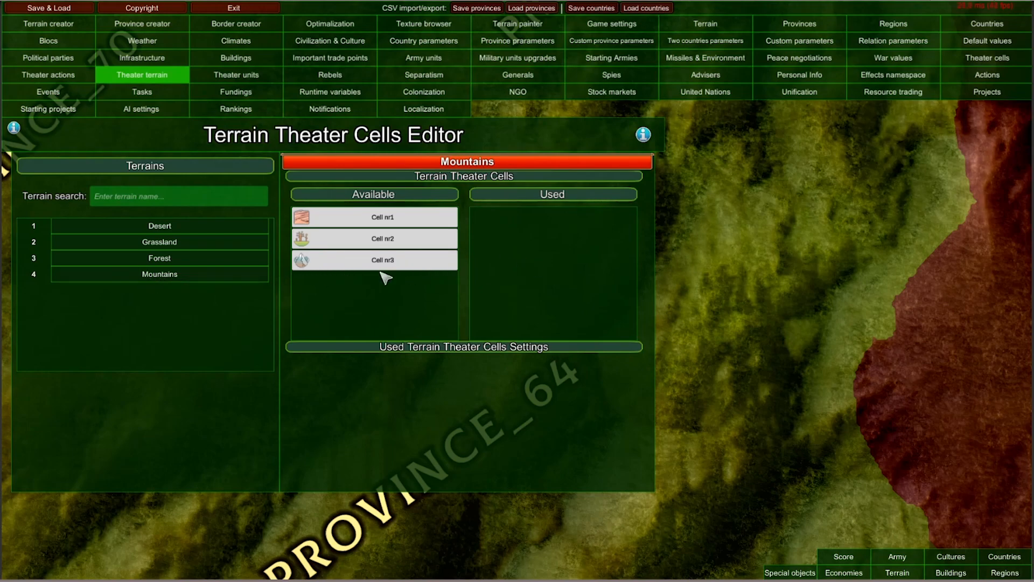
drag(297, 264, 546, 259)
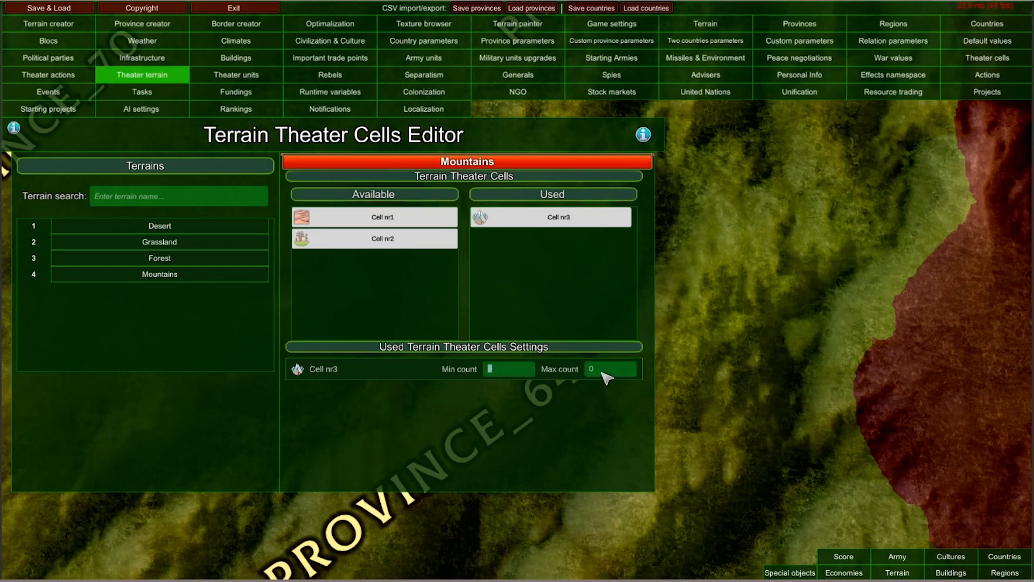
- Set Cell nr3's min count to 50 and max count to 100 for the Mountains terrain
click(510, 372)
click(467, 389)
click(497, 371)
text(50)
click(603, 373)
text(100)
- Add Cell nr2 to the theater cells used by the Mountains terrain and set its min count to 10
drag(311, 245, 500, 256)
click(505, 393)
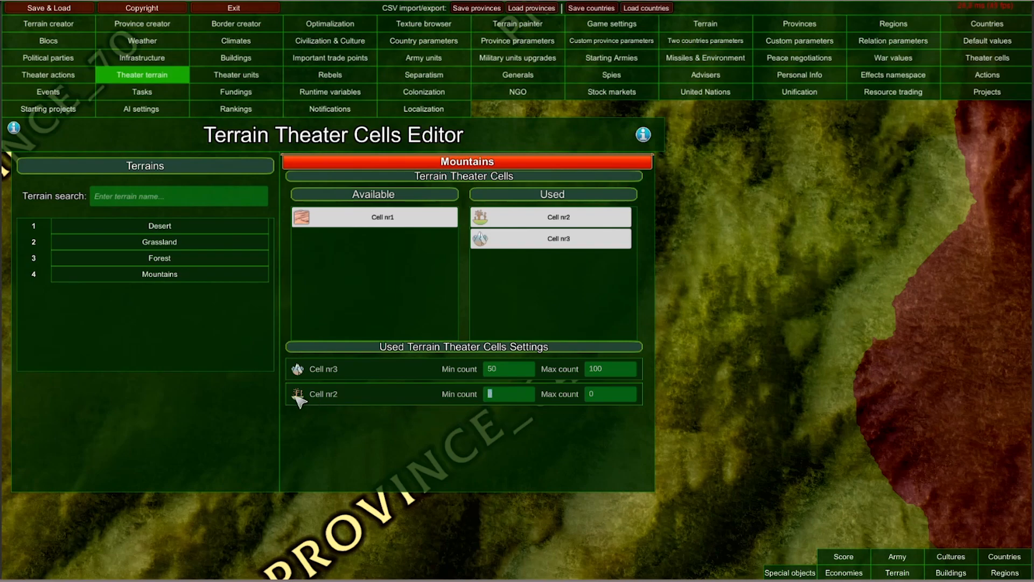
click(613, 398)
click(488, 393)
text(10)
- Review the settings of Cell nr2 and Cell nr1 in the theater cells editor
click(996, 60)
click(88, 204)
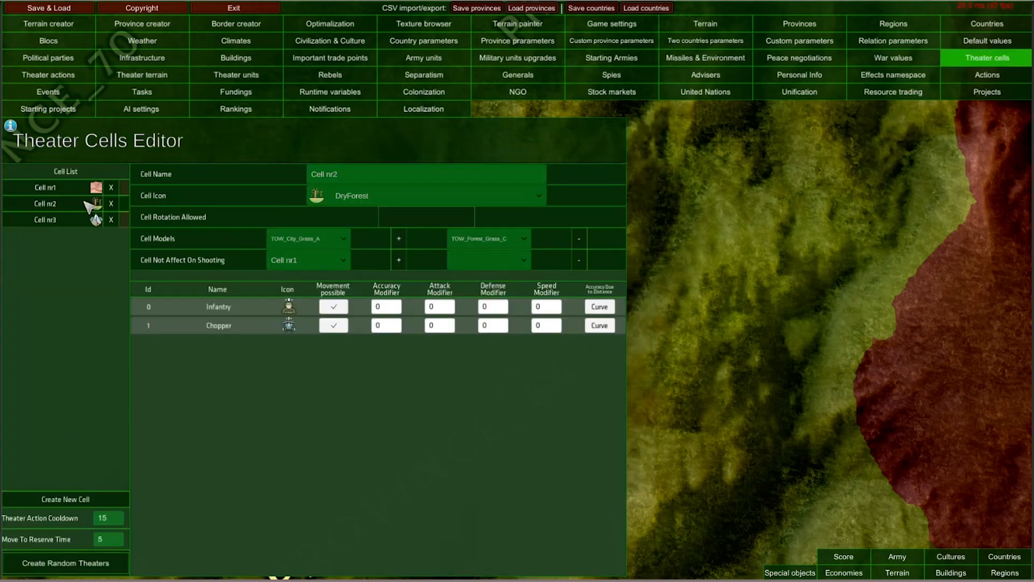
click(44, 189)
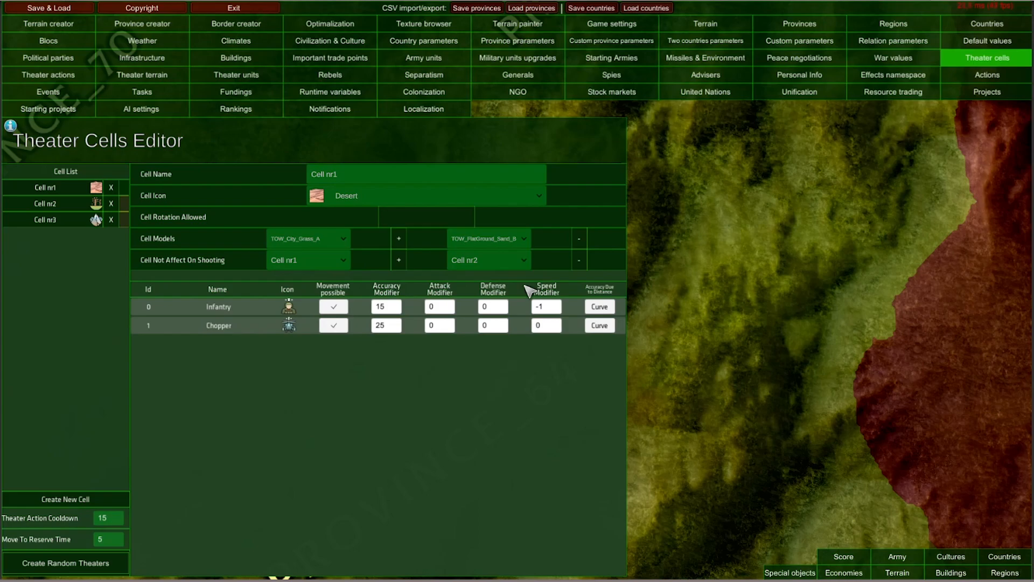
- Create a new theater action and set its name localization key to Attack!
click(32, 81)
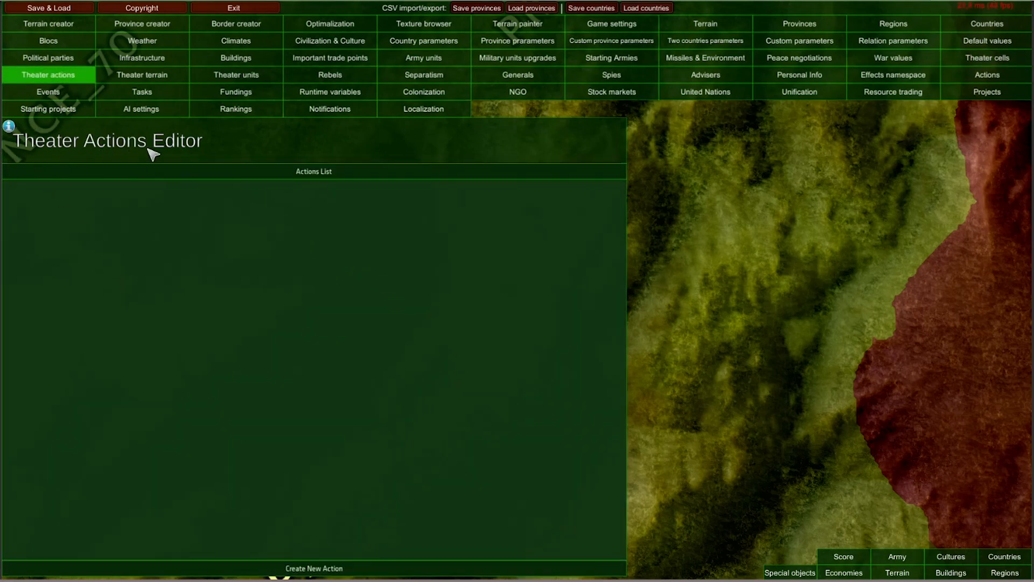
click(276, 573)
click(280, 188)
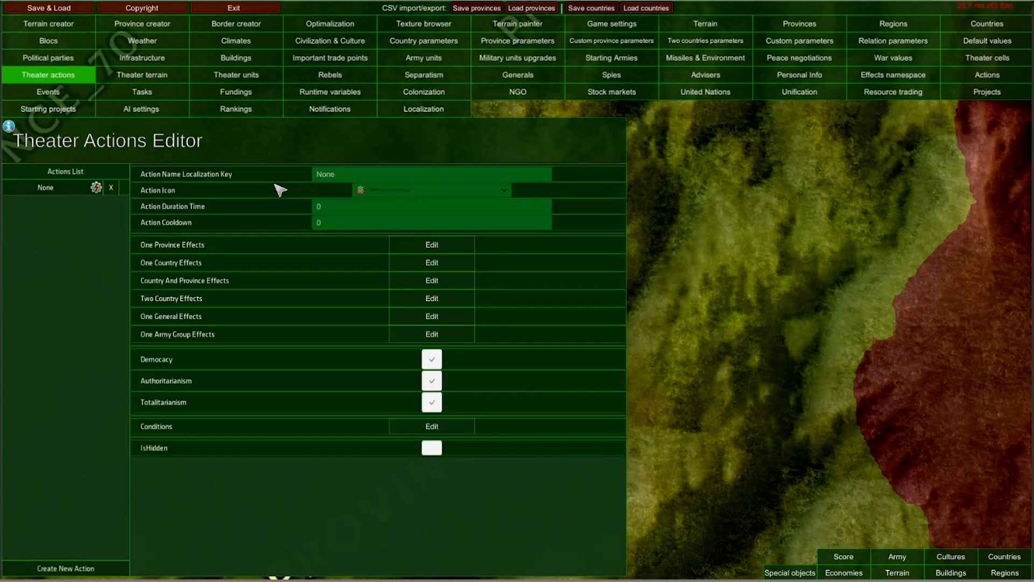
click(351, 175)
text(Attack!)
- Choose Attack_GreenArrowUp as the icon of the Attack! action
click(428, 193)
click(384, 213)
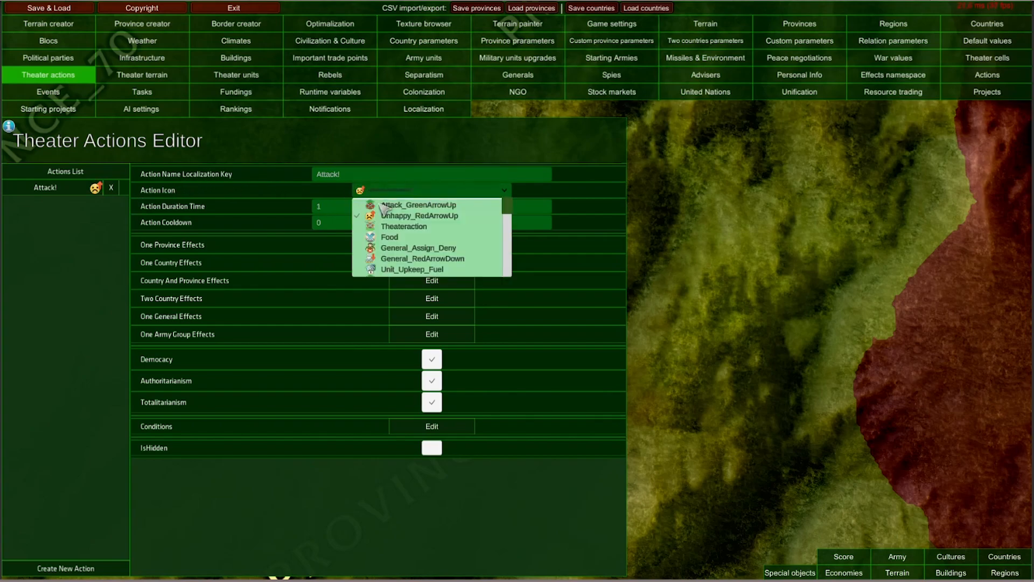
click(383, 207)
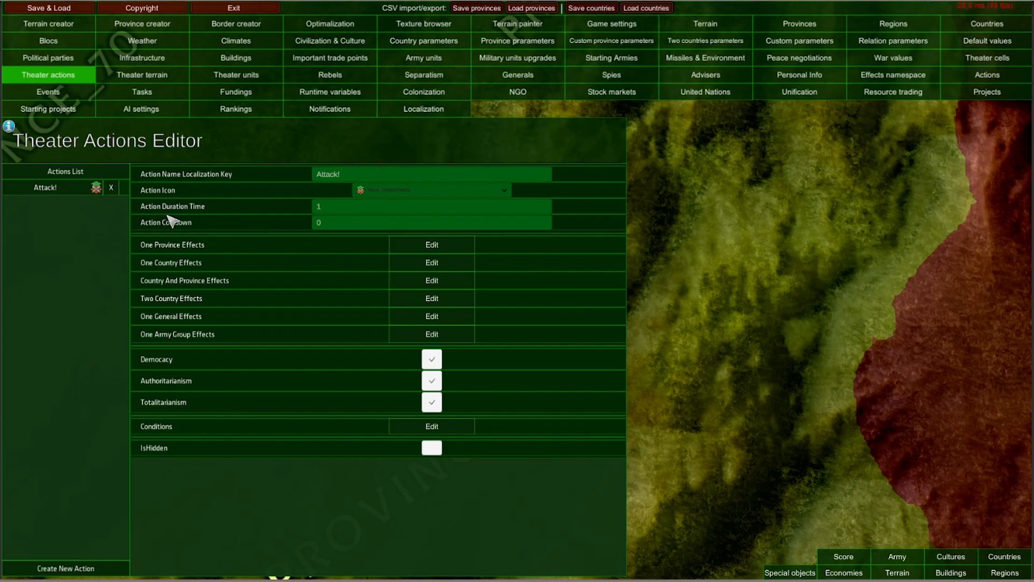
- Set the Attack! action's duration time to 10 and its cooldown to 25
click(332, 205)
click(334, 221)
click(331, 207)
click(346, 226)
- Look through the available country and province effects for the Attack! action and close the effects configurator
click(419, 284)
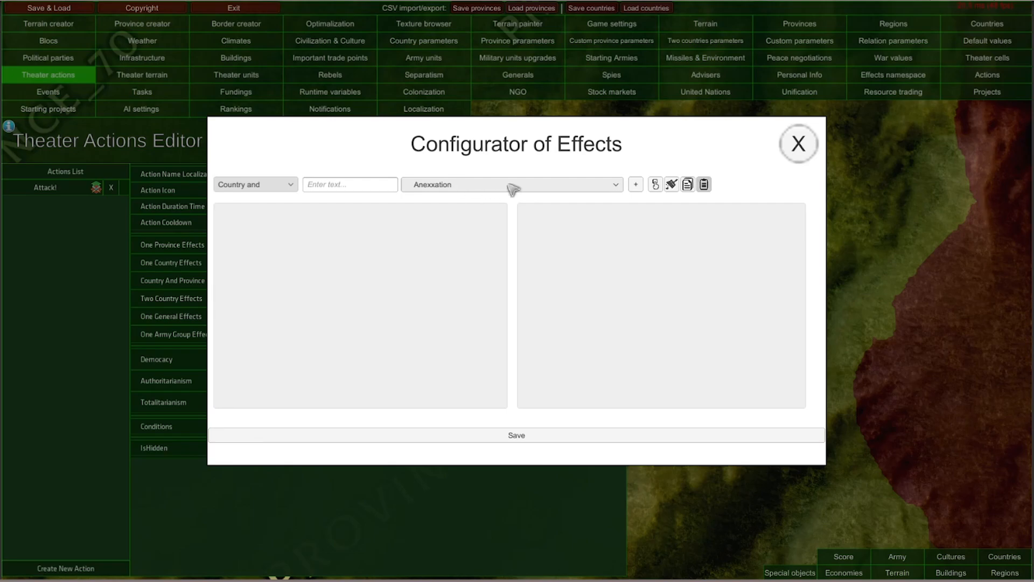
click(616, 186)
click(621, 188)
key(Escape)
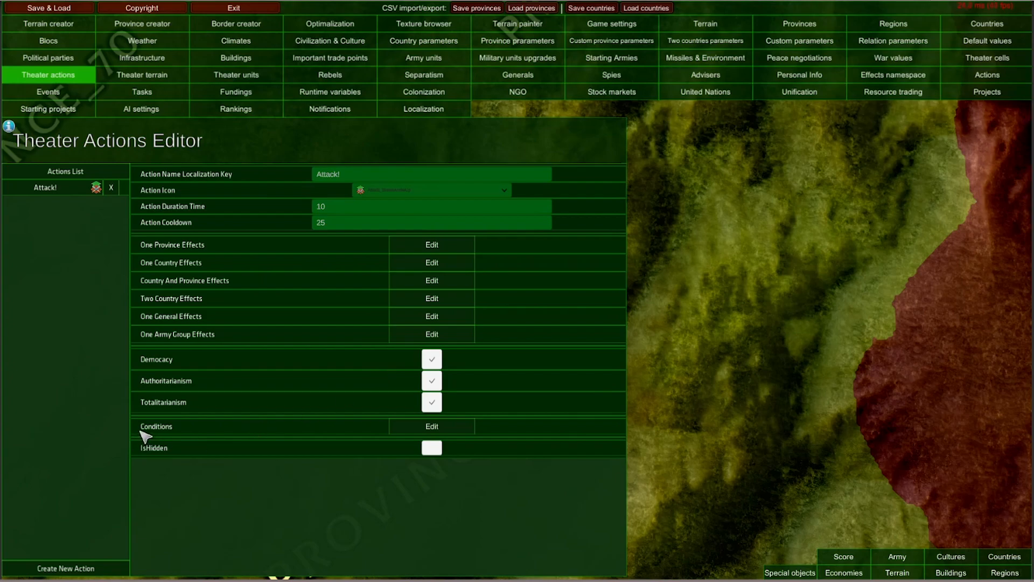
- View the Attack! action's conditions editor, and switch the IsHidden option on and back off
click(438, 428)
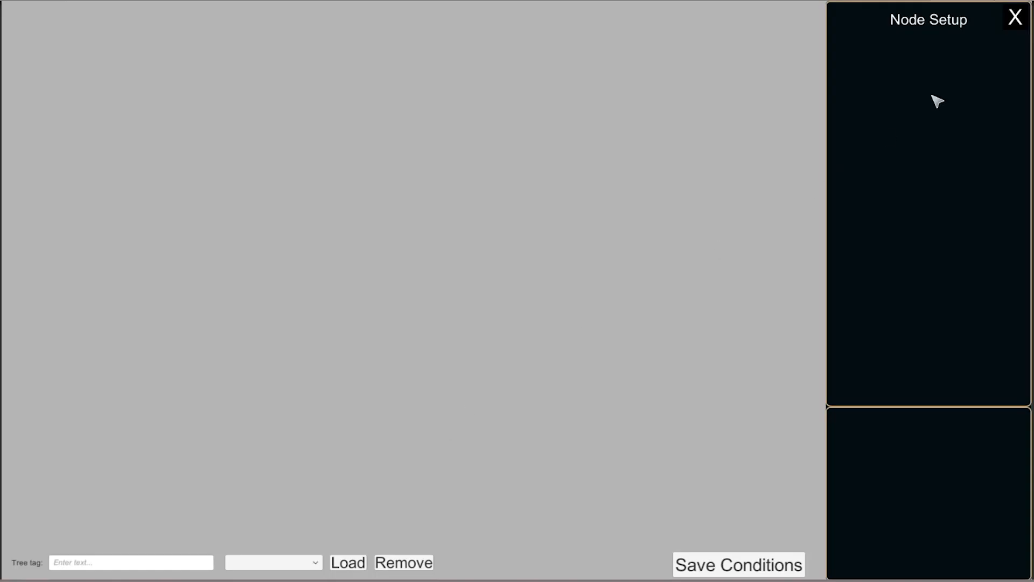
click(1015, 19)
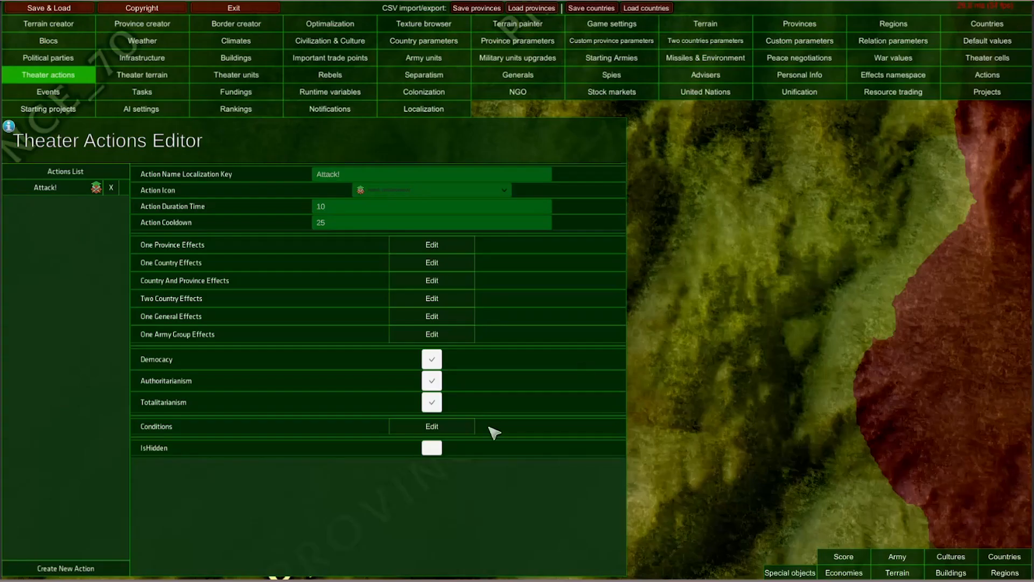
click(430, 449)
click(432, 449)
- Look at the theater units editor and close it again
click(213, 78)
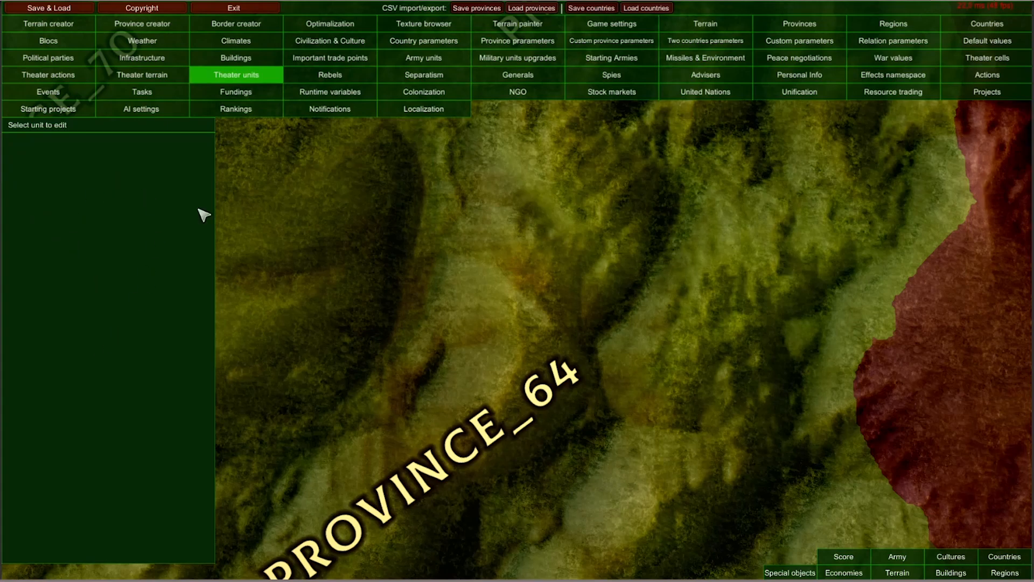
click(247, 79)
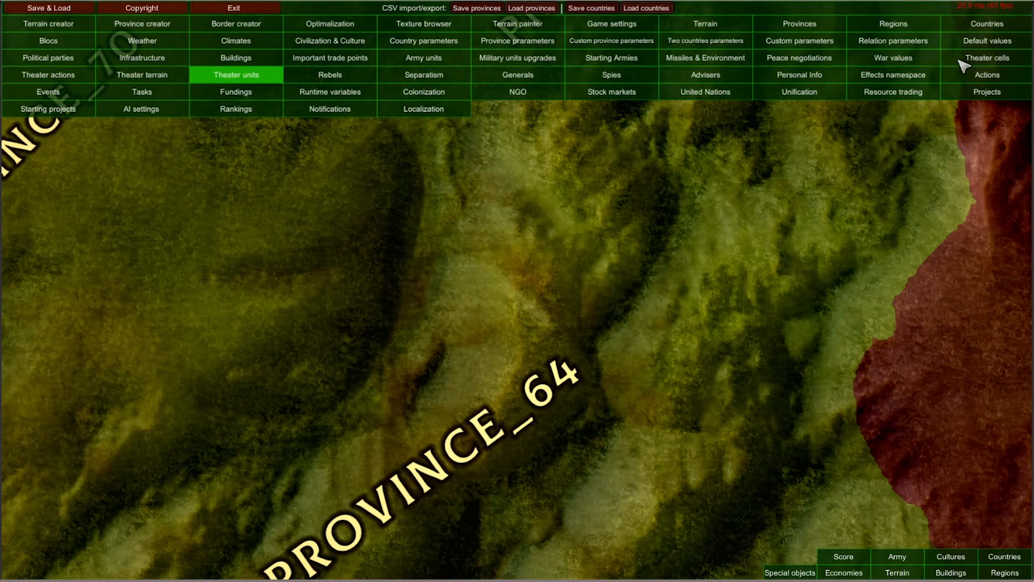